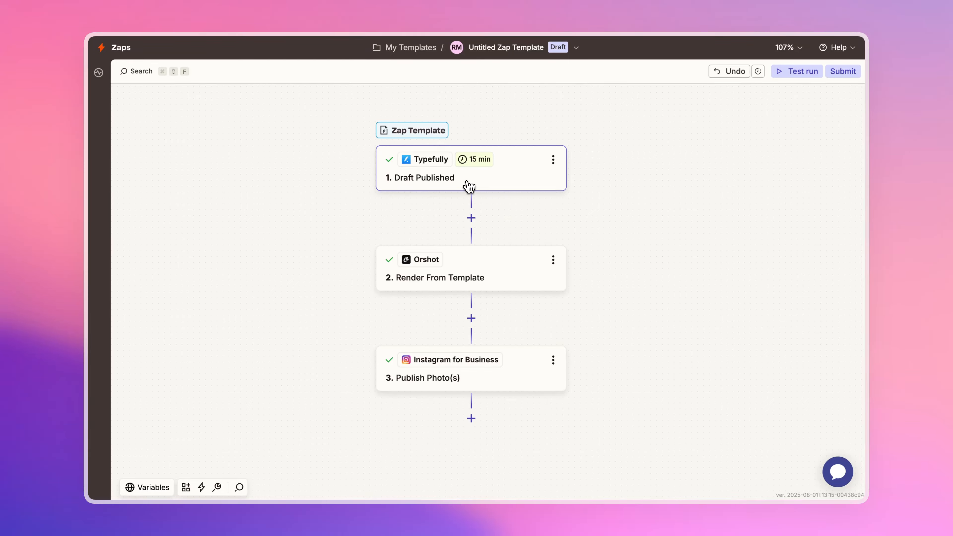
Open the Typefully Draft Published trigger and review its app, trigger event and the choices for Enabled for
{"action": "left_click", "coordinate": [473, 183]}
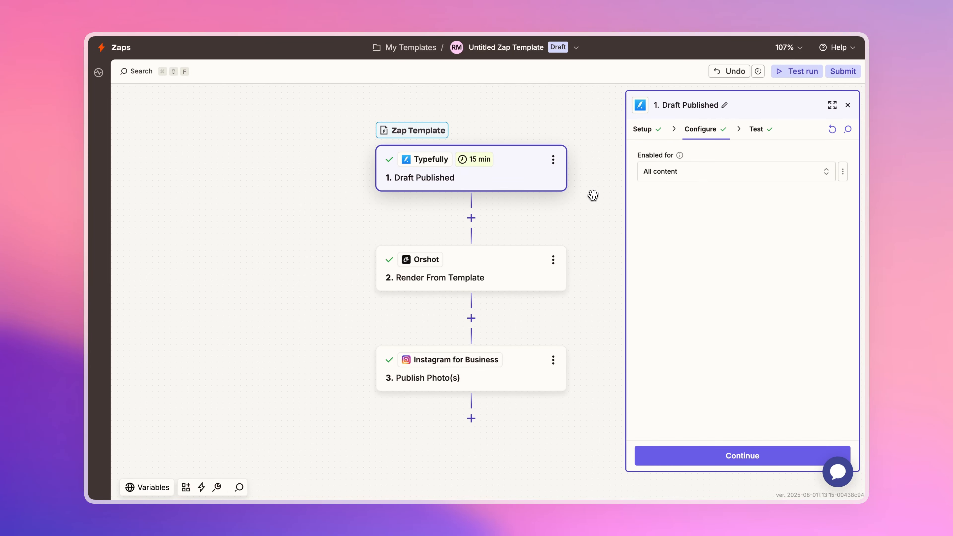
{"action": "left_click_drag", "start_coordinate": [592, 194], "coordinate": [551, 193]}
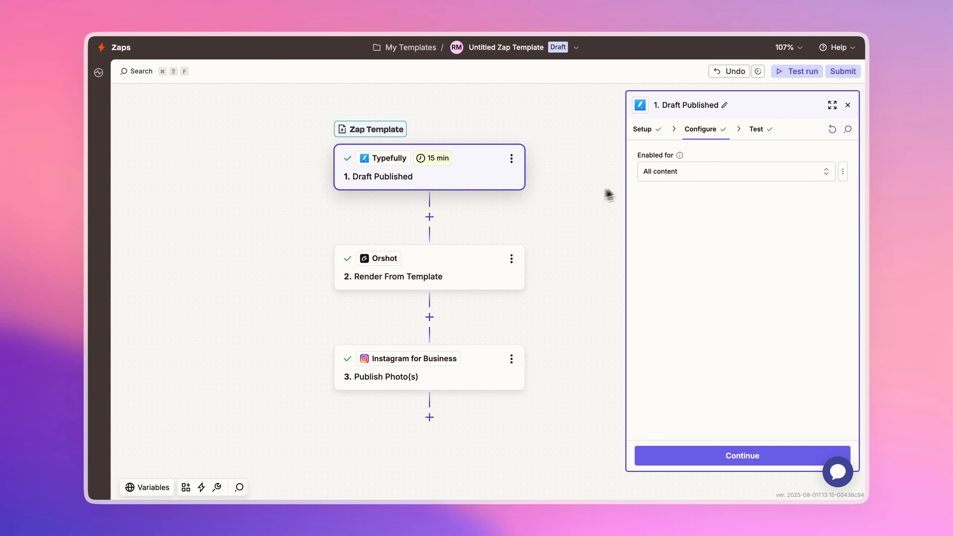
{"action": "left_click", "coordinate": [642, 129]}
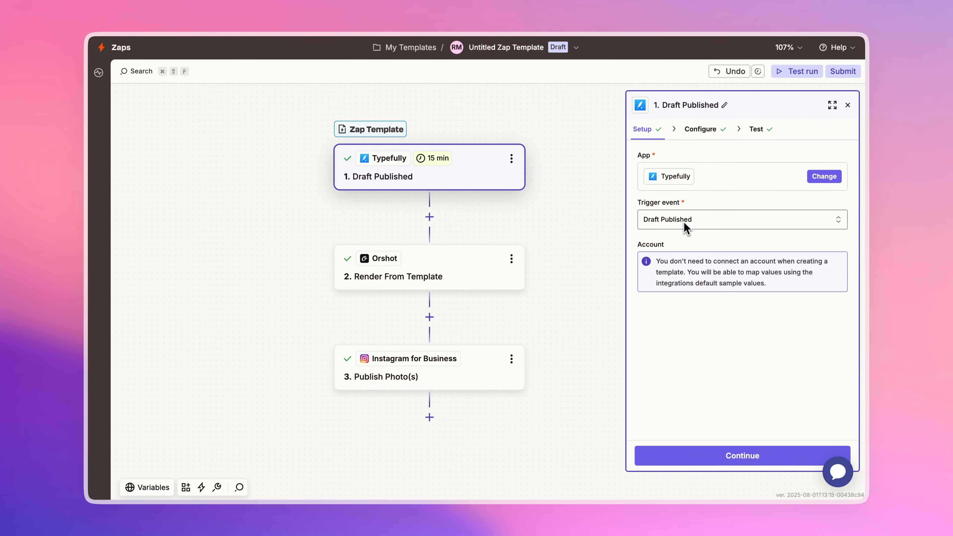
{"action": "left_click", "coordinate": [705, 135]}
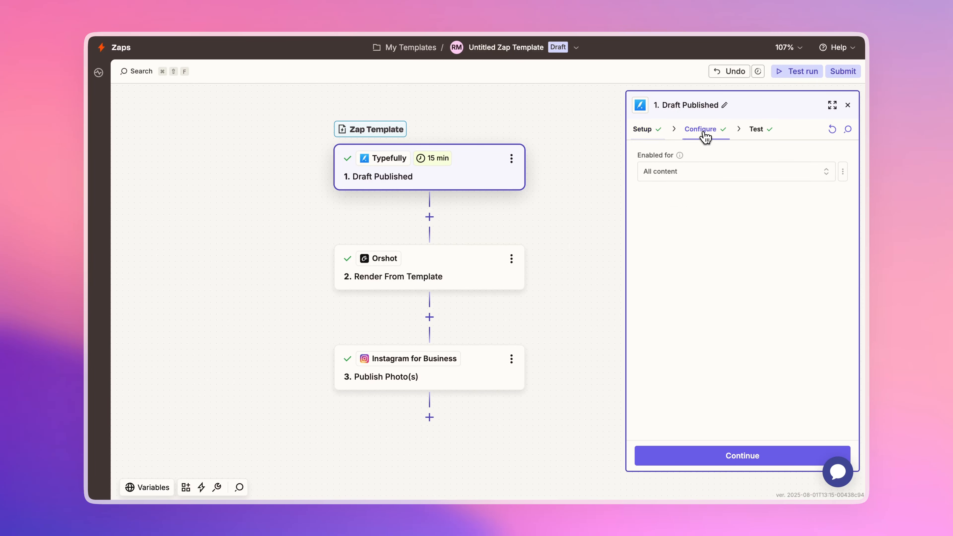
{"action": "left_click", "coordinate": [709, 181]}
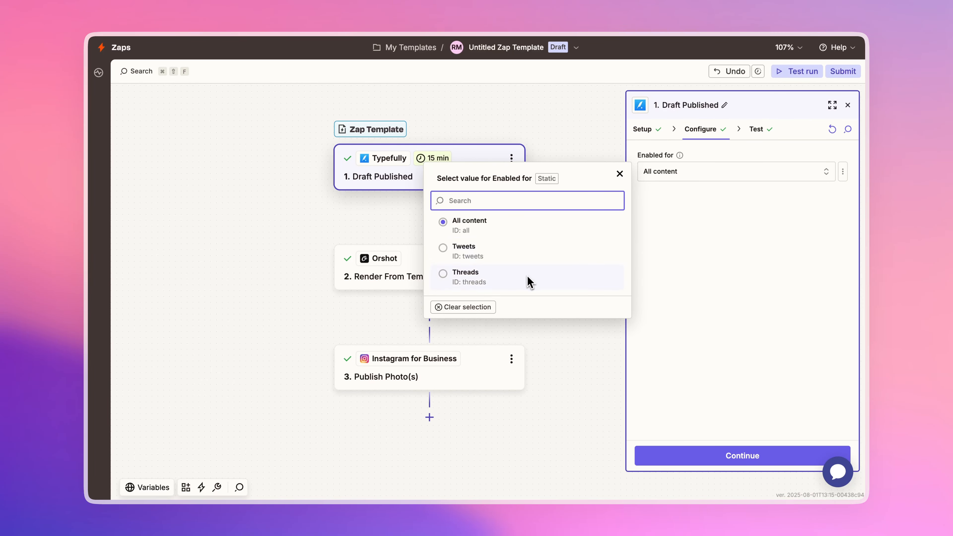
{"action": "left_click", "coordinate": [692, 247]}
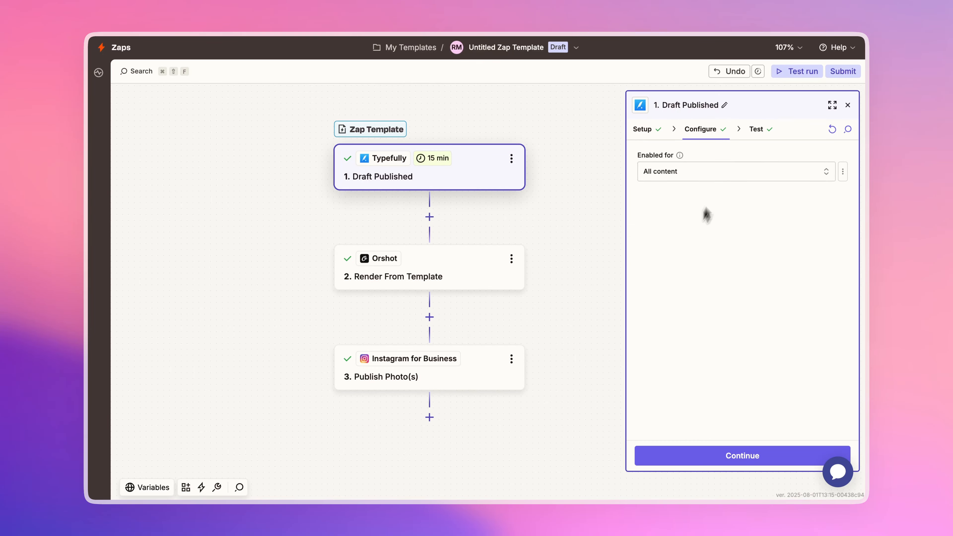
Examine the Typefully trigger's sample test record, from the draft content fields through to the Twitter URL field
{"action": "left_click", "coordinate": [757, 134]}
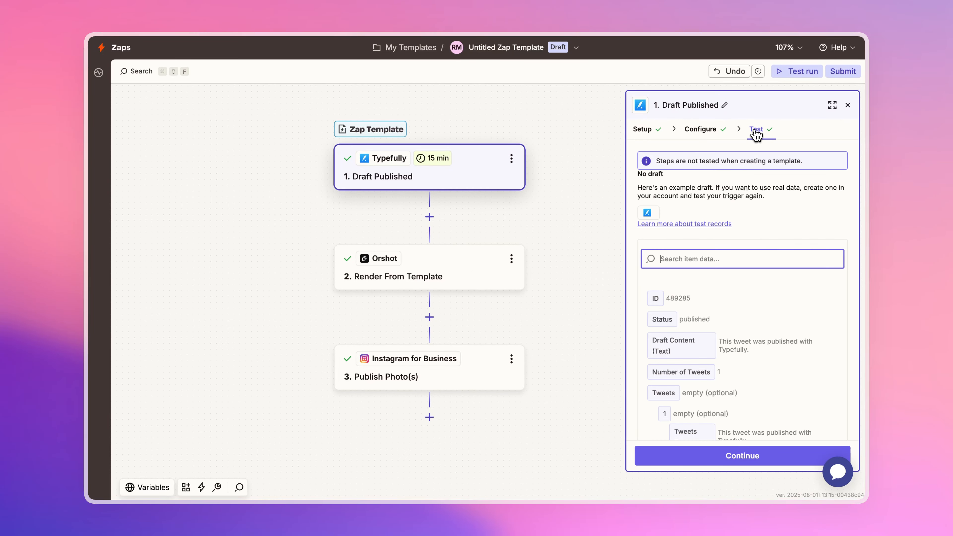
{"action": "scroll", "coordinate": [715, 321], "scroll_direction": "down", "scroll_amount": 2}
{"action": "scroll", "coordinate": [715, 321], "scroll_direction": "down", "scroll_amount": 3}
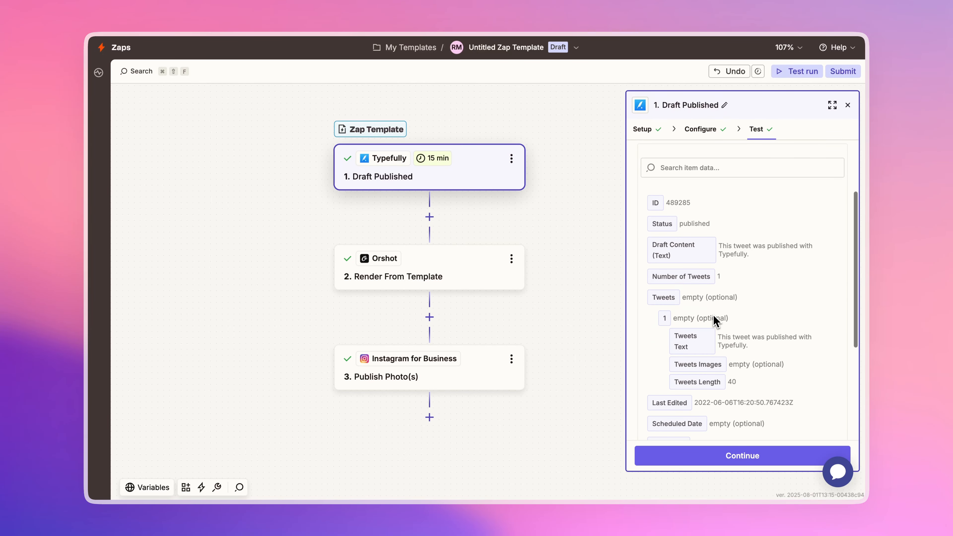
{"action": "scroll", "coordinate": [724, 314], "scroll_direction": "up", "scroll_amount": 1}
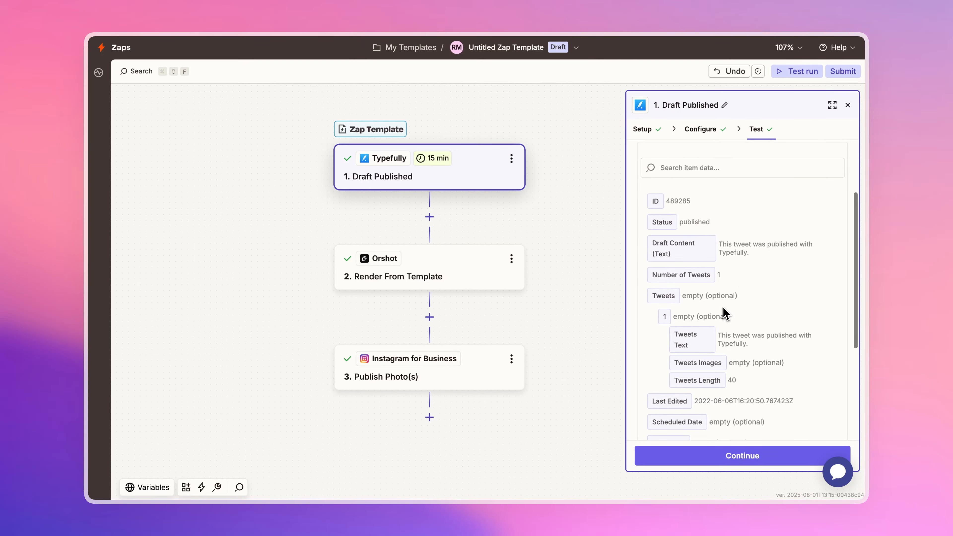
{"action": "scroll", "coordinate": [708, 300], "scroll_direction": "up", "scroll_amount": 3}
{"action": "scroll", "coordinate": [724, 301], "scroll_direction": "down", "scroll_amount": 3}
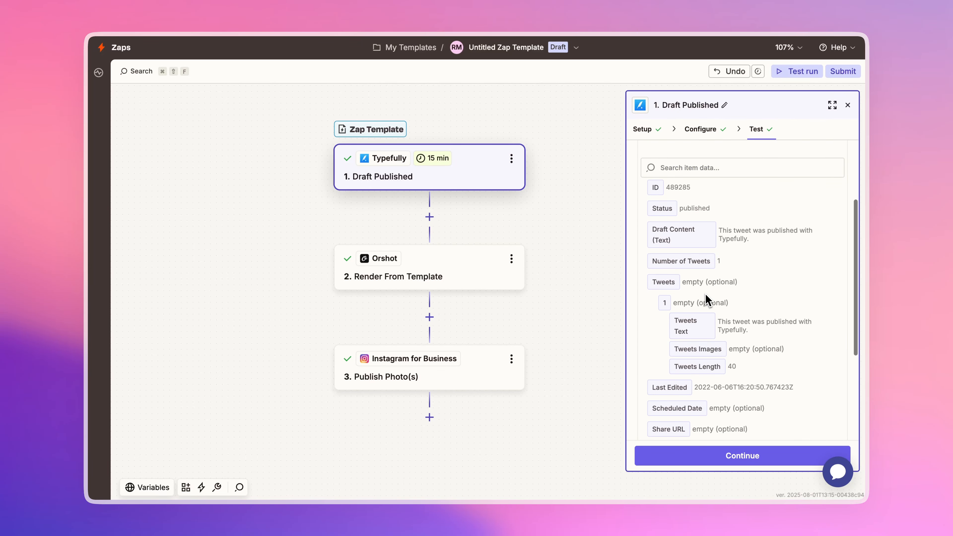
{"action": "scroll", "coordinate": [767, 254], "scroll_direction": "down", "scroll_amount": 1}
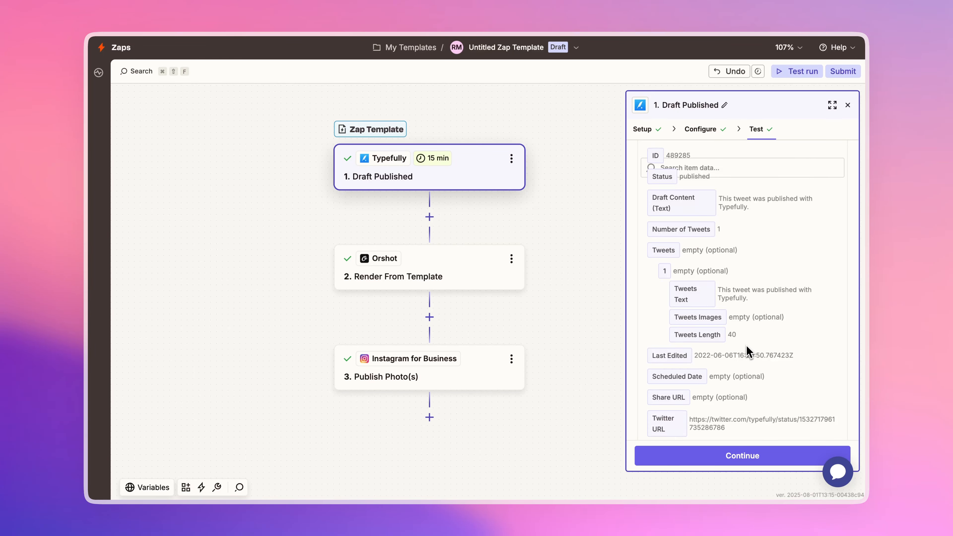
{"action": "scroll", "coordinate": [750, 353], "scroll_direction": "down", "scroll_amount": 1}
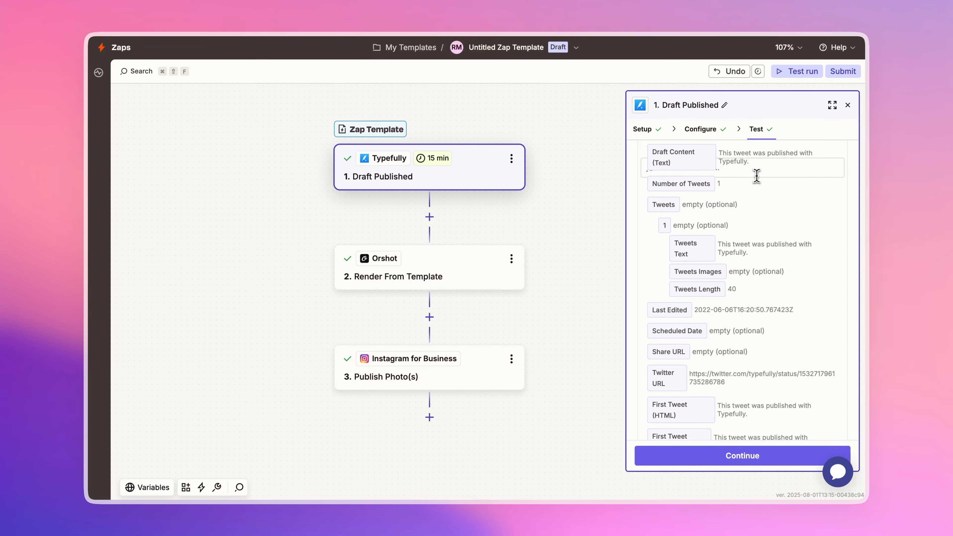
Open the Orshot Render From Template step and review its app, action event and configuration fields
{"action": "left_click", "coordinate": [470, 279]}
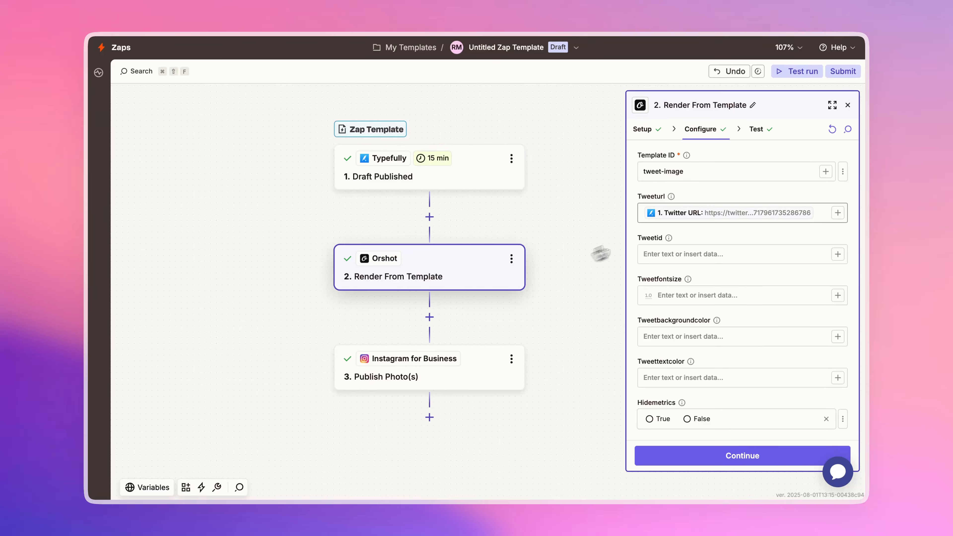
{"action": "left_click", "coordinate": [643, 129]}
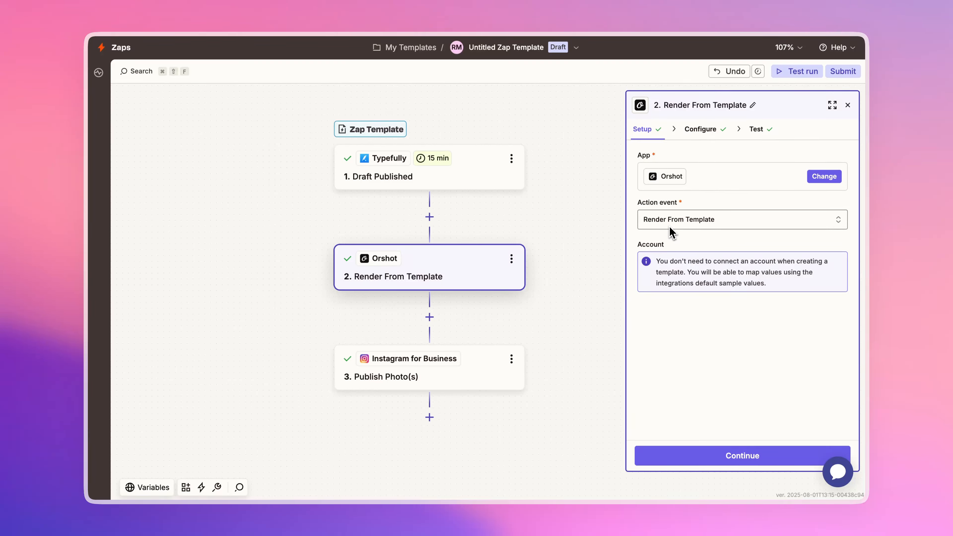
{"action": "left_click", "coordinate": [700, 129]}
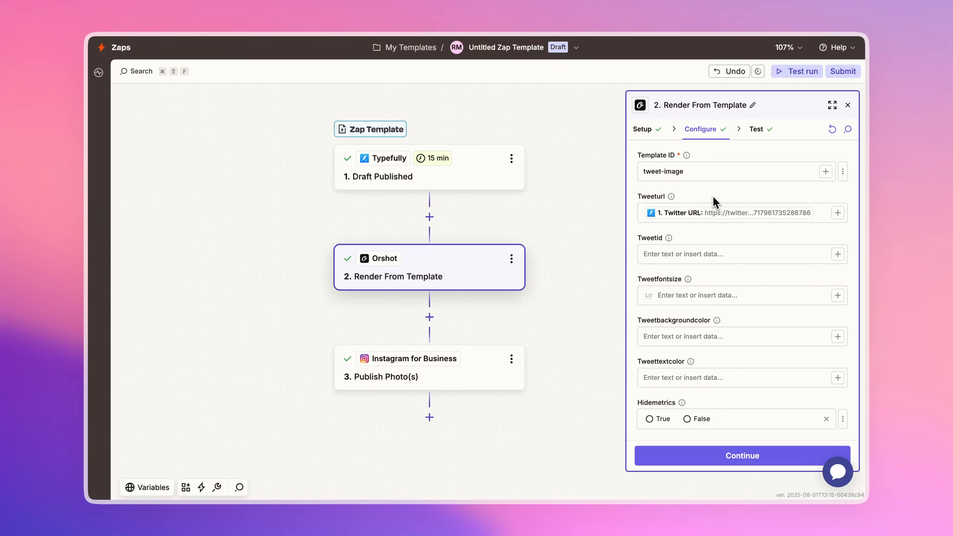
{"action": "scroll", "coordinate": [714, 201], "scroll_direction": "down", "scroll_amount": 1}
{"action": "scroll", "coordinate": [714, 202], "scroll_direction": "up", "scroll_amount": 1}
Clear the Orshot step's Tweeturl field and map it to the Twitter URL from the Typefully Draft Published step
{"action": "left_click", "coordinate": [775, 213]}
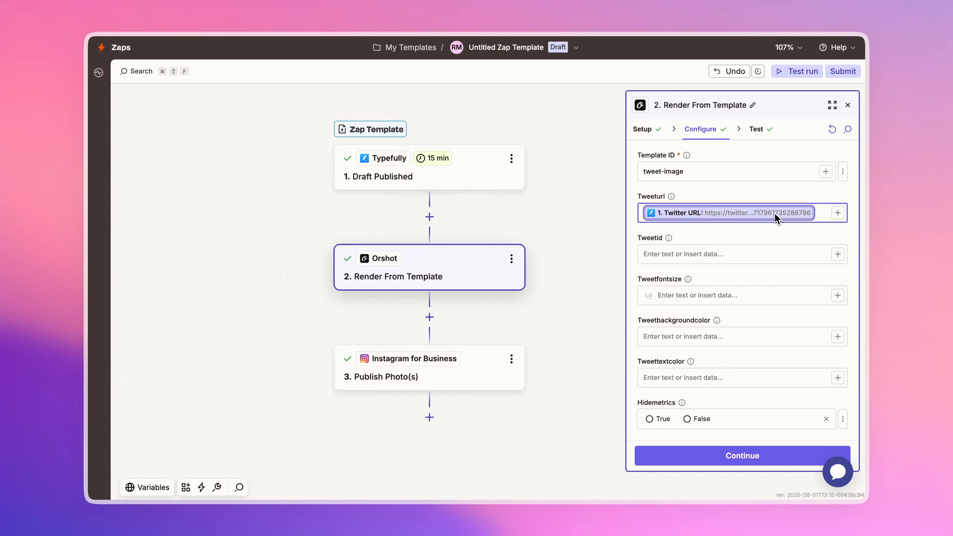
{"action": "left_click", "coordinate": [819, 213]}
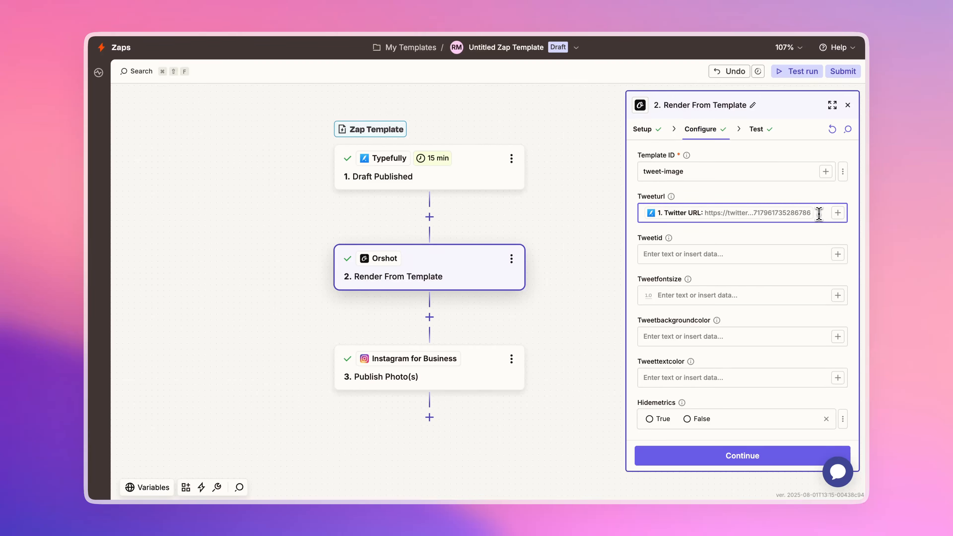
{"action": "key", "text": "BackSpace"}
{"action": "type", "text": "/"}
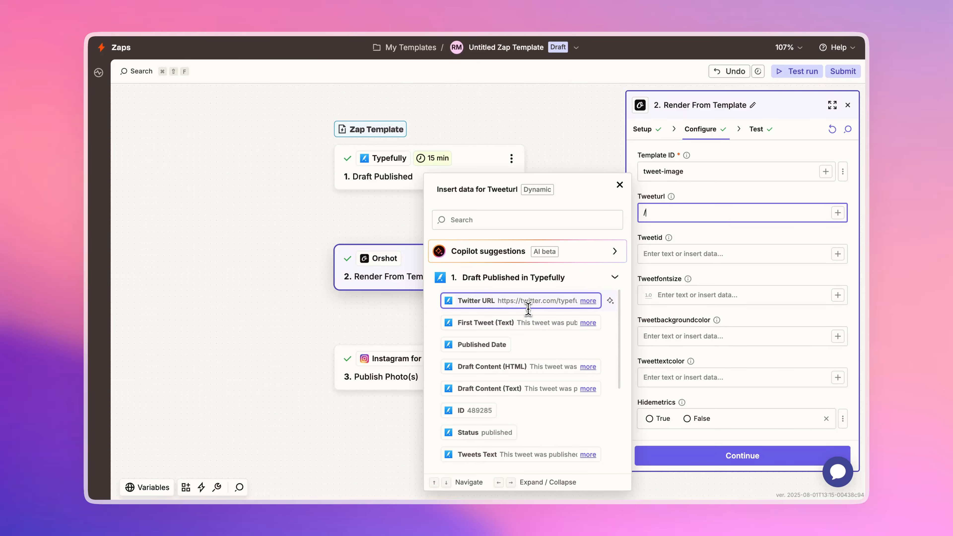
{"action": "left_click", "coordinate": [493, 304]}
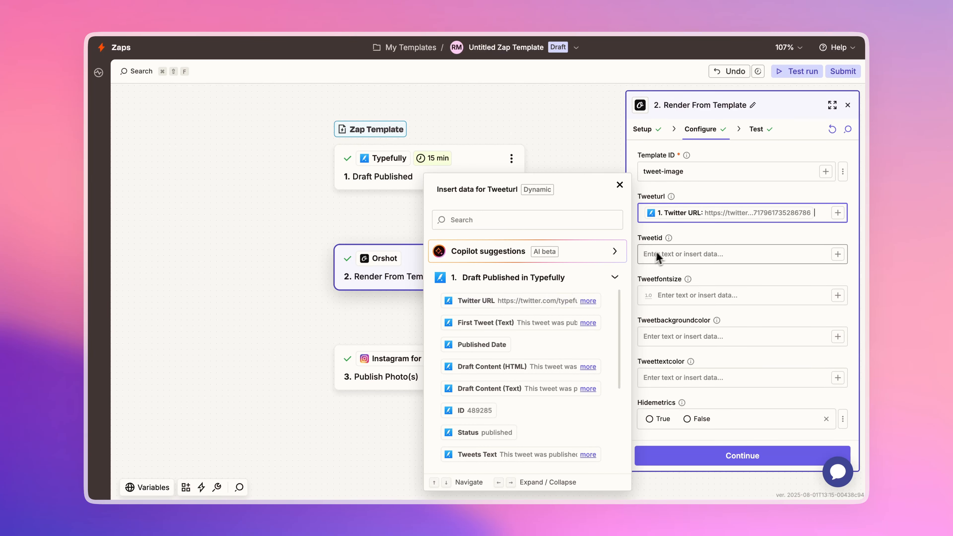
{"action": "left_click", "coordinate": [717, 240]}
Examine the Orshot step's remaining styling and visibility options, down to Response Type and Response Format
{"action": "scroll", "coordinate": [721, 321], "scroll_direction": "down", "scroll_amount": 2}
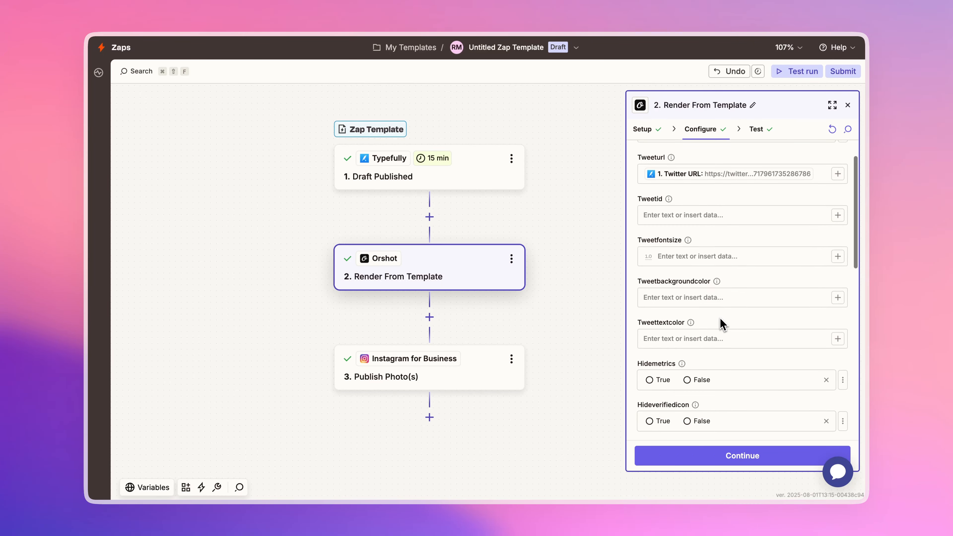
{"action": "scroll", "coordinate": [713, 260], "scroll_direction": "down", "scroll_amount": 2}
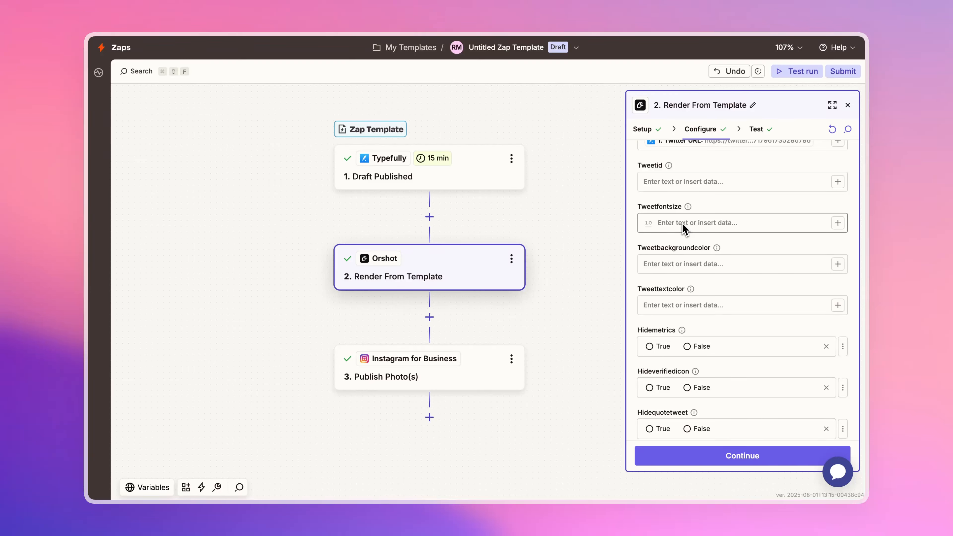
{"action": "scroll", "coordinate": [701, 296], "scroll_direction": "down", "scroll_amount": 2}
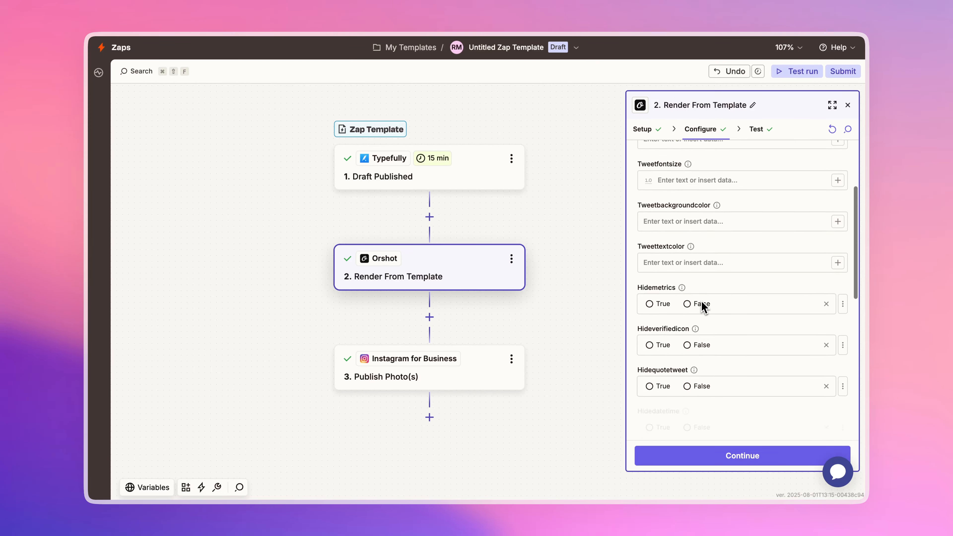
{"action": "scroll", "coordinate": [717, 298], "scroll_direction": "down", "scroll_amount": 2}
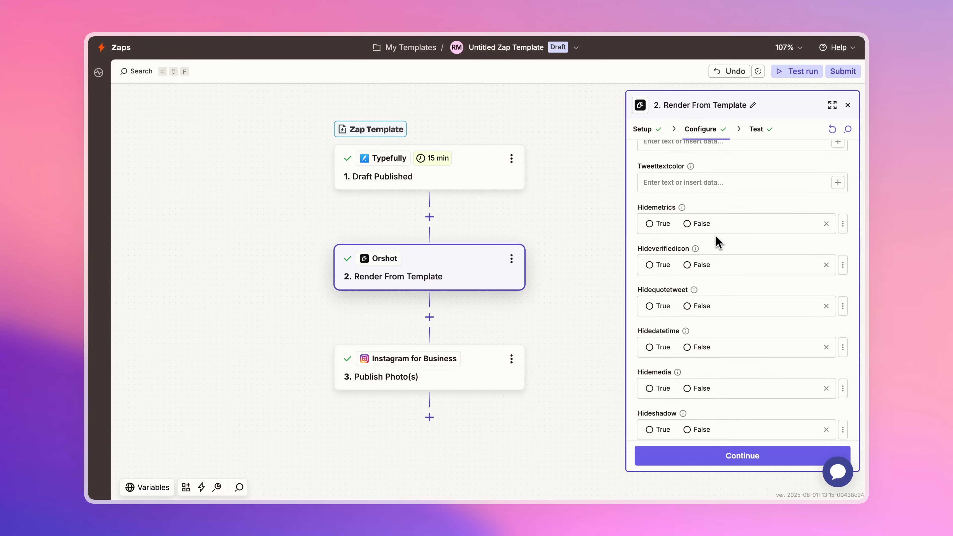
{"action": "scroll", "coordinate": [727, 286], "scroll_direction": "down", "scroll_amount": 2}
{"action": "scroll", "coordinate": [697, 317], "scroll_direction": "down", "scroll_amount": 3}
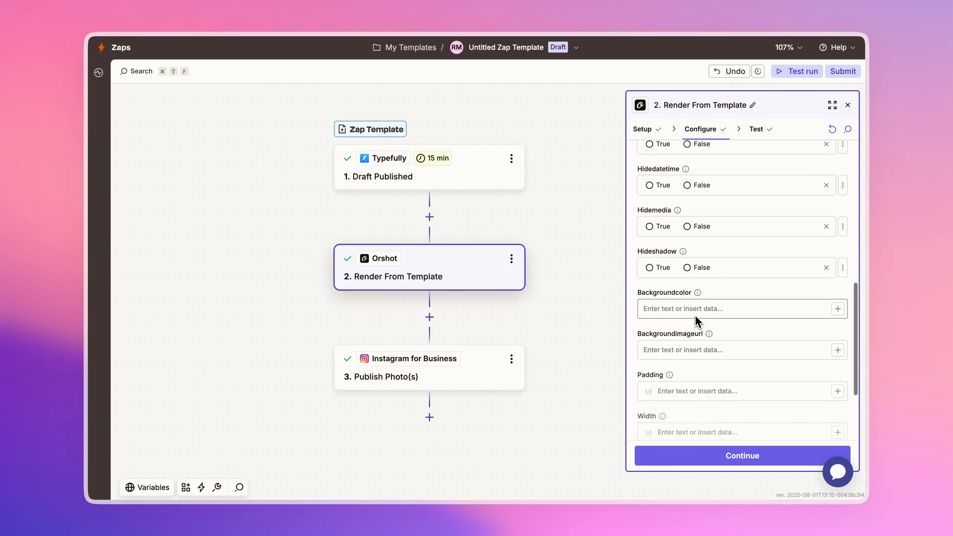
{"action": "scroll", "coordinate": [694, 318], "scroll_direction": "down", "scroll_amount": 1}
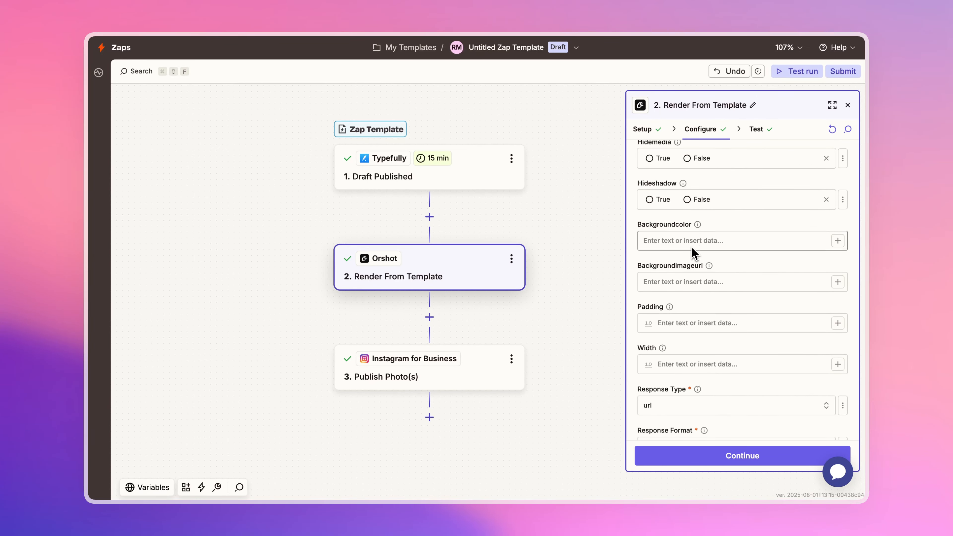
{"action": "scroll", "coordinate": [692, 248], "scroll_direction": "down", "scroll_amount": 1}
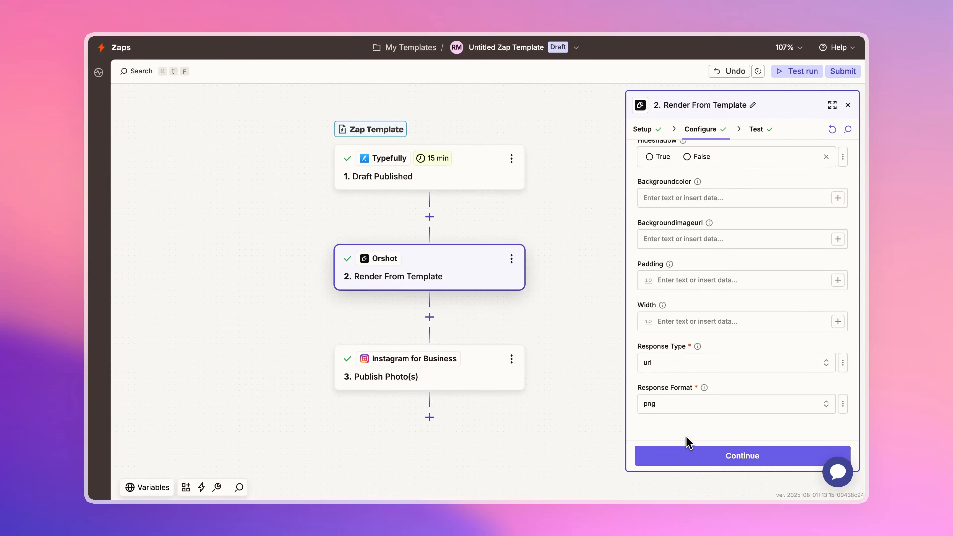
Continue to the Orshot step's test and examine its input data, including the tweet URL, template ID and empty fields
{"action": "left_click", "coordinate": [677, 460]}
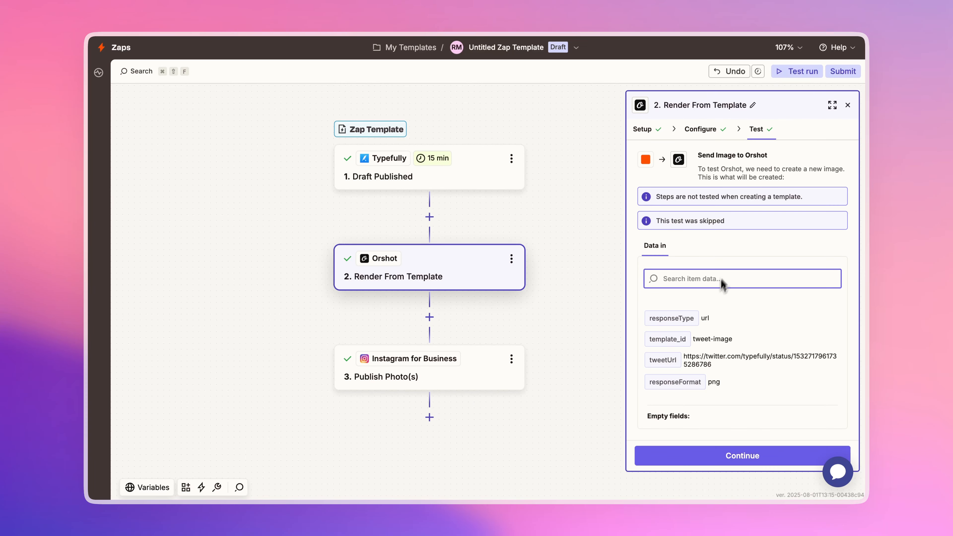
{"action": "scroll", "coordinate": [728, 267], "scroll_direction": "down", "scroll_amount": 2}
{"action": "scroll", "coordinate": [728, 268], "scroll_direction": "up", "scroll_amount": 2}
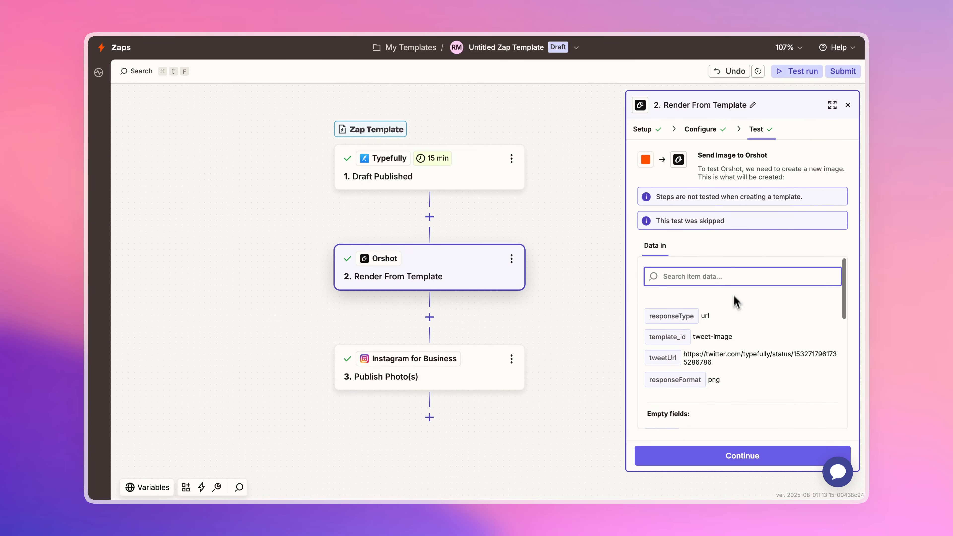
{"action": "scroll", "coordinate": [736, 300], "scroll_direction": "down", "scroll_amount": 3}
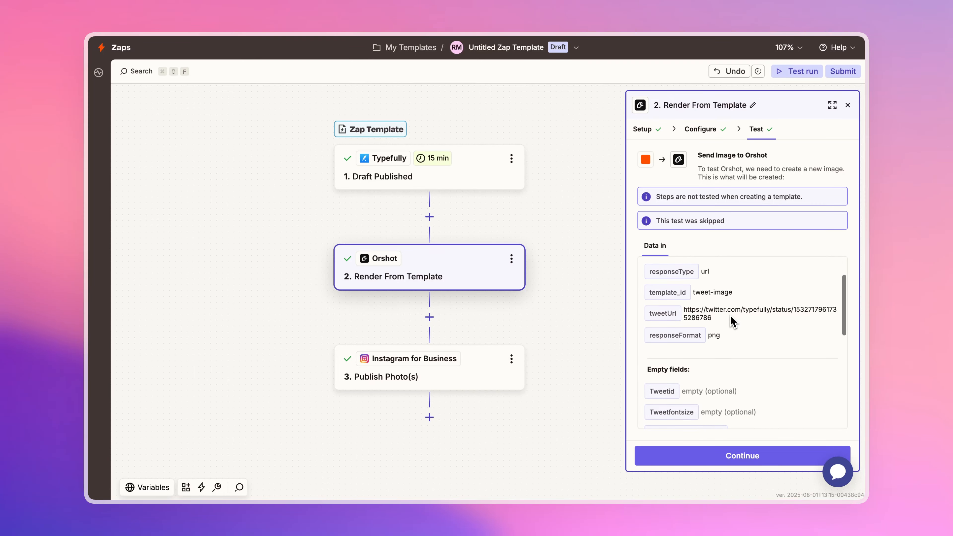
{"action": "scroll", "coordinate": [738, 318], "scroll_direction": "up", "scroll_amount": 1}
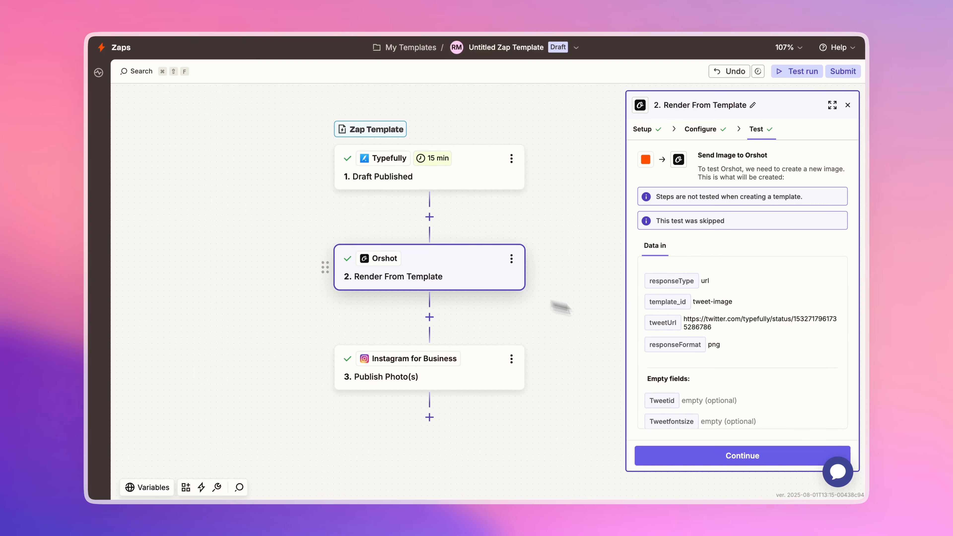
{"action": "scroll", "coordinate": [746, 331], "scroll_direction": "down", "scroll_amount": 3}
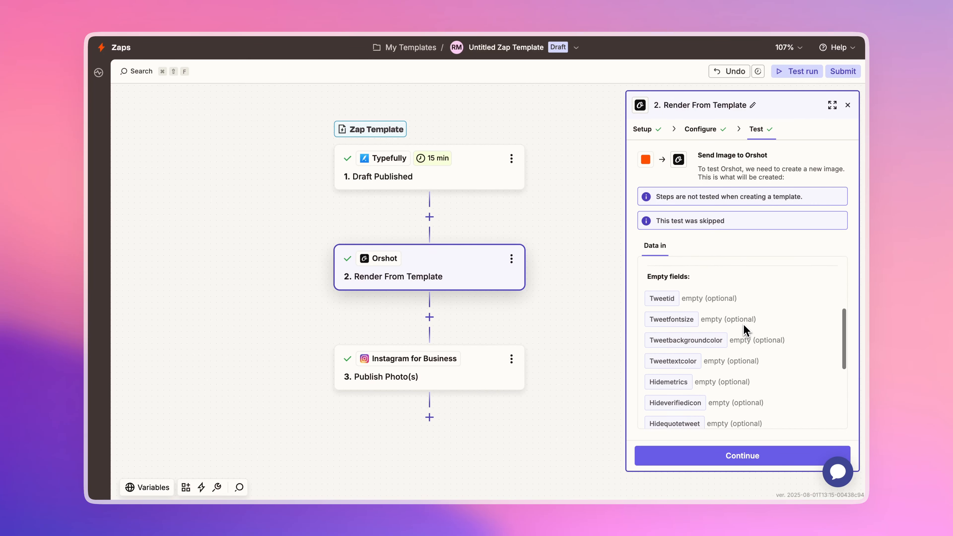
{"action": "scroll", "coordinate": [746, 330], "scroll_direction": "up", "scroll_amount": 4}
{"action": "scroll", "coordinate": [746, 330], "scroll_direction": "down", "scroll_amount": 8}
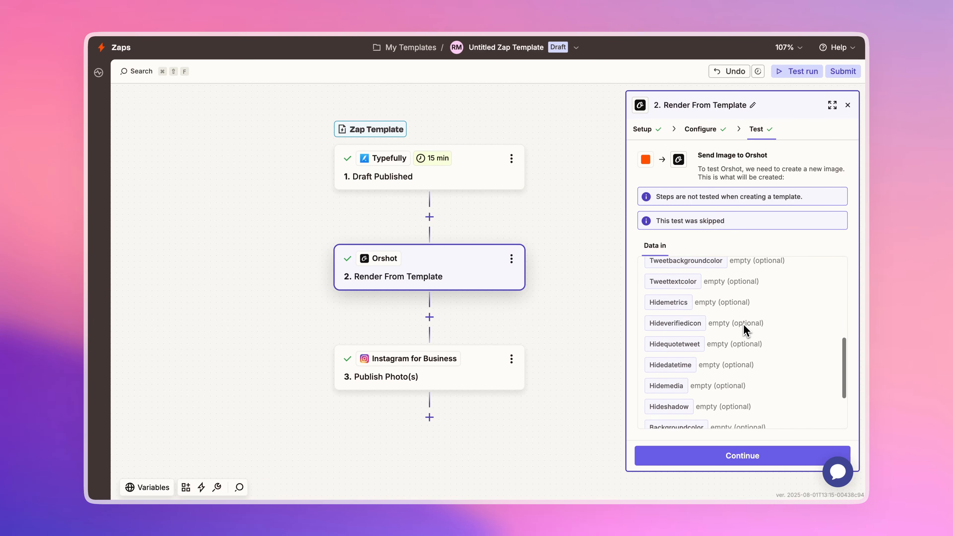
{"action": "scroll", "coordinate": [746, 330], "scroll_direction": "up", "scroll_amount": 8}
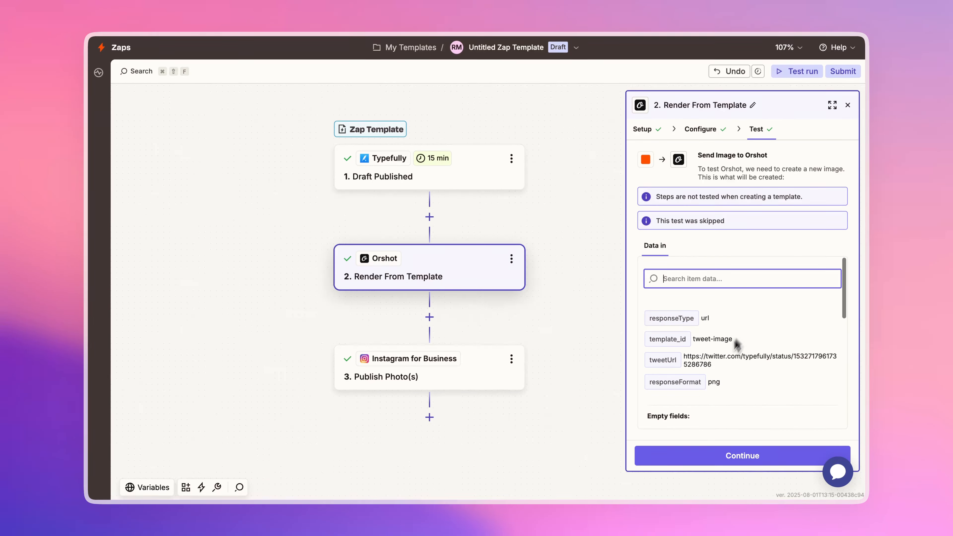
Return to the Orshot Render From Template step and recheck its configuration fields and test input data, down to the empty optional fields
{"action": "left_click", "coordinate": [685, 456]}
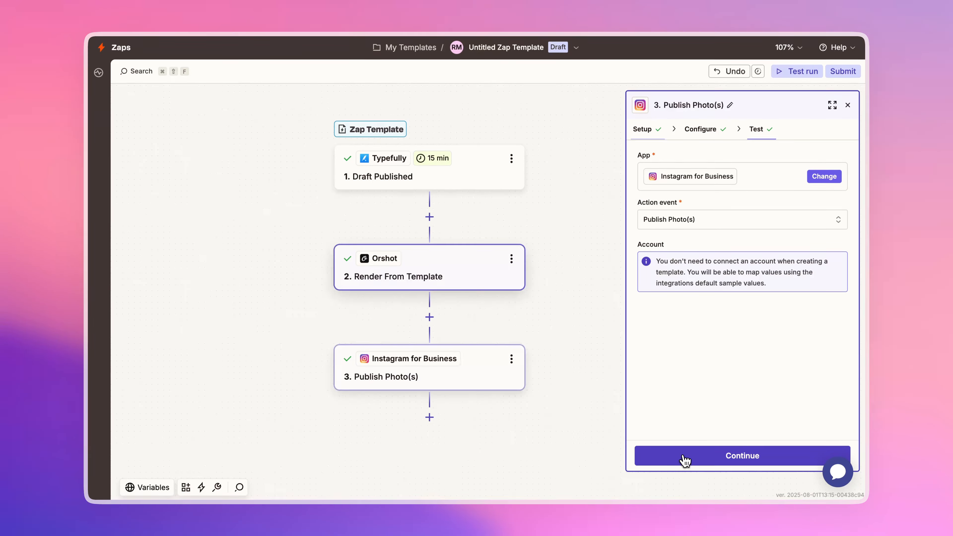
{"action": "left_click", "coordinate": [474, 280]}
{"action": "scroll", "coordinate": [774, 311], "scroll_direction": "down", "scroll_amount": 2}
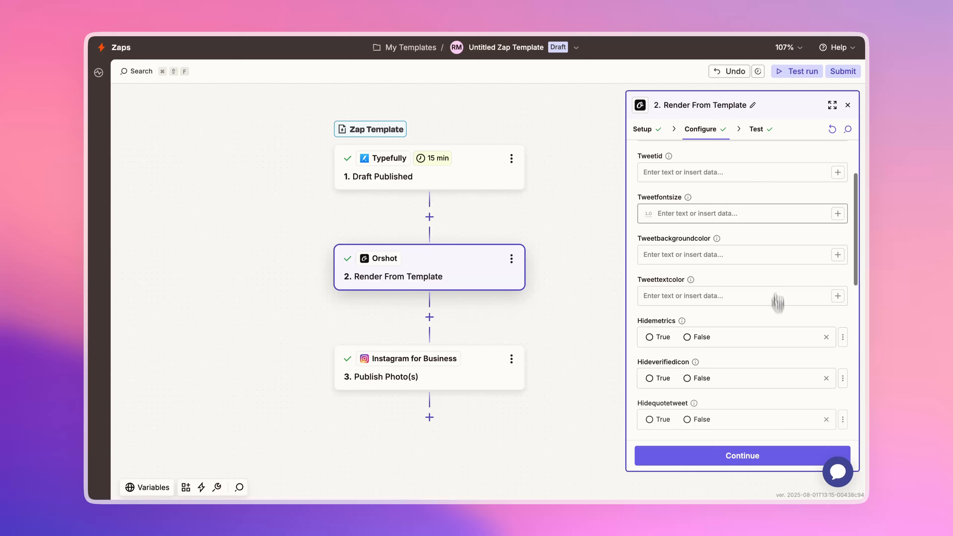
{"action": "left_click", "coordinate": [756, 129]}
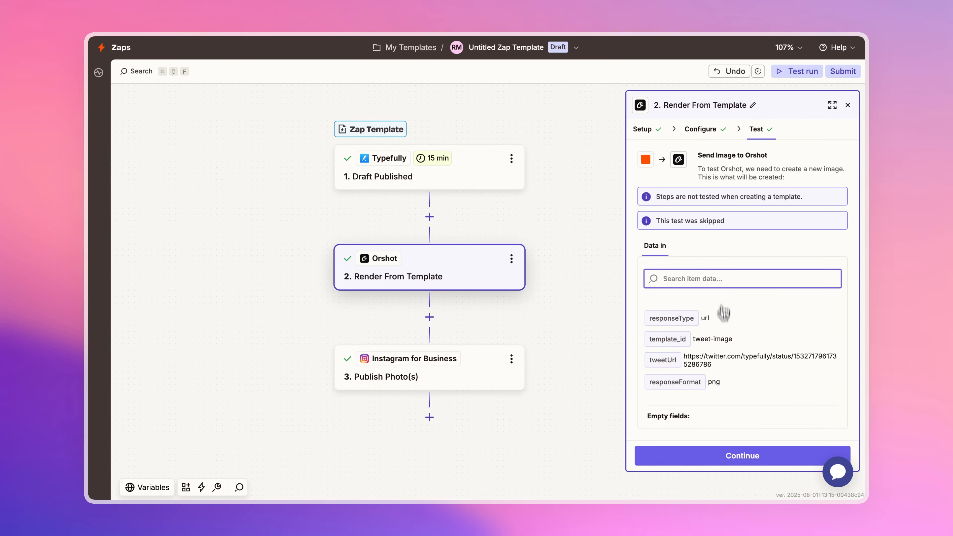
{"action": "scroll", "coordinate": [726, 353], "scroll_direction": "down", "scroll_amount": 2}
{"action": "scroll", "coordinate": [740, 367], "scroll_direction": "up", "scroll_amount": 1}
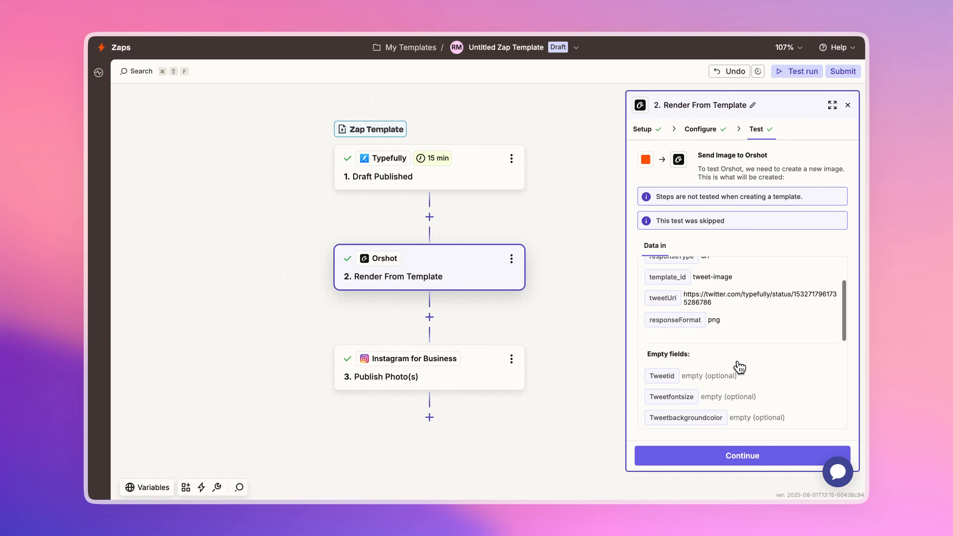
{"action": "scroll", "coordinate": [740, 367], "scroll_direction": "down", "scroll_amount": 8}
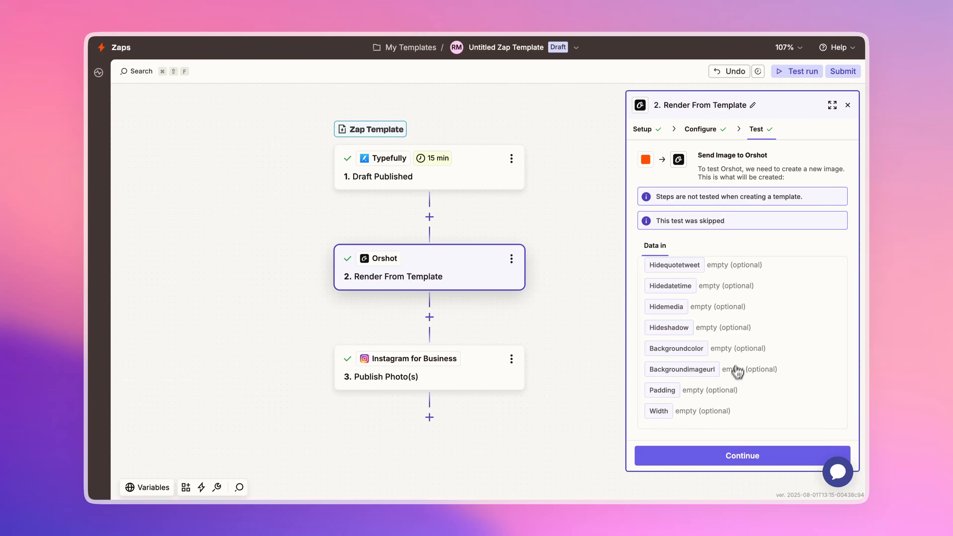
Continue to the Instagram for Business Publish Photo(s) step and review its action event and Instagram Account to Use field
{"action": "left_click", "coordinate": [678, 465]}
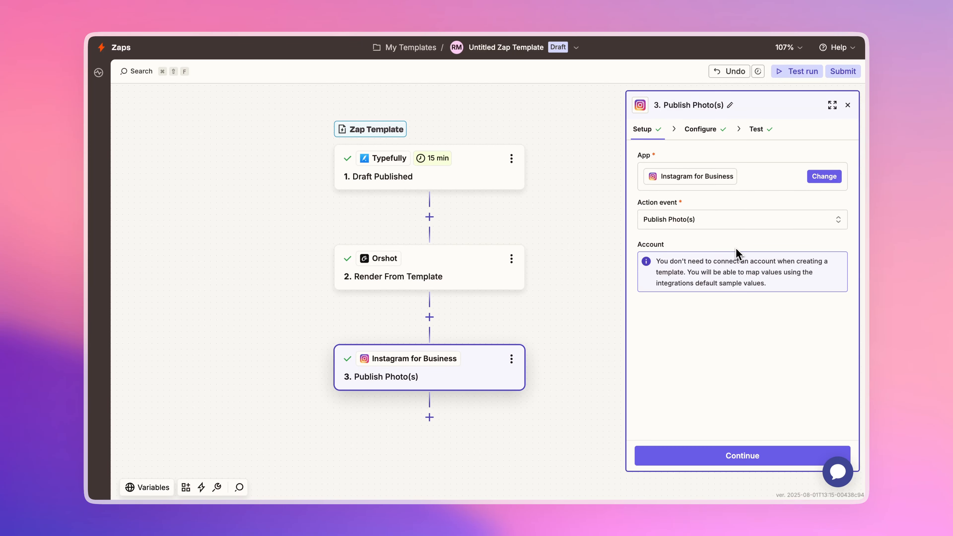
{"action": "left_click", "coordinate": [706, 226]}
{"action": "left_click", "coordinate": [571, 301]}
{"action": "left_click", "coordinate": [701, 131]}
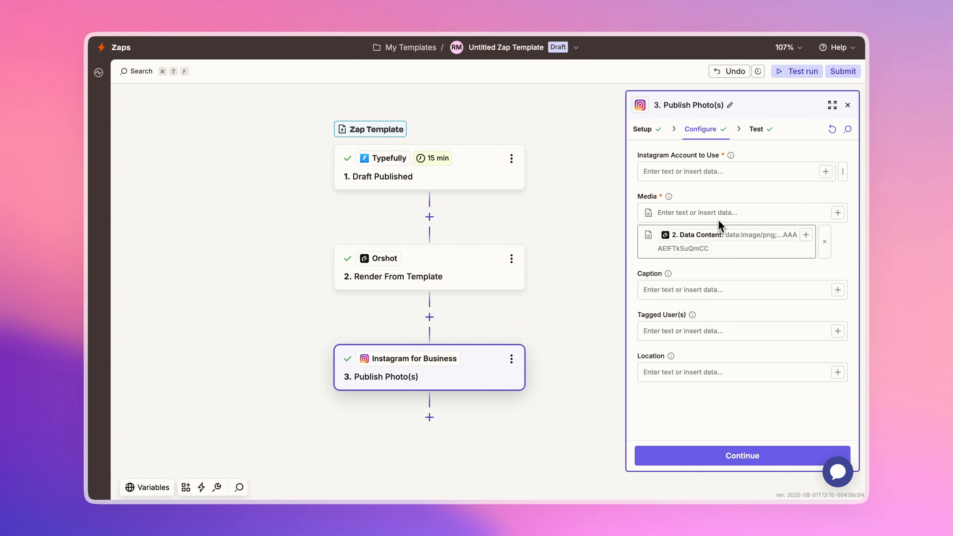
{"action": "left_click", "coordinate": [741, 173]}
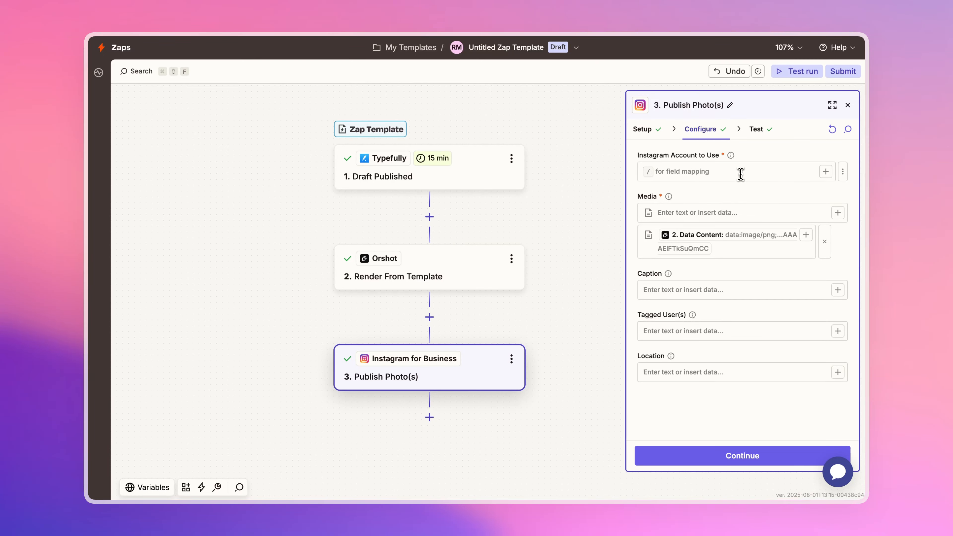
{"action": "left_click", "coordinate": [759, 160]}
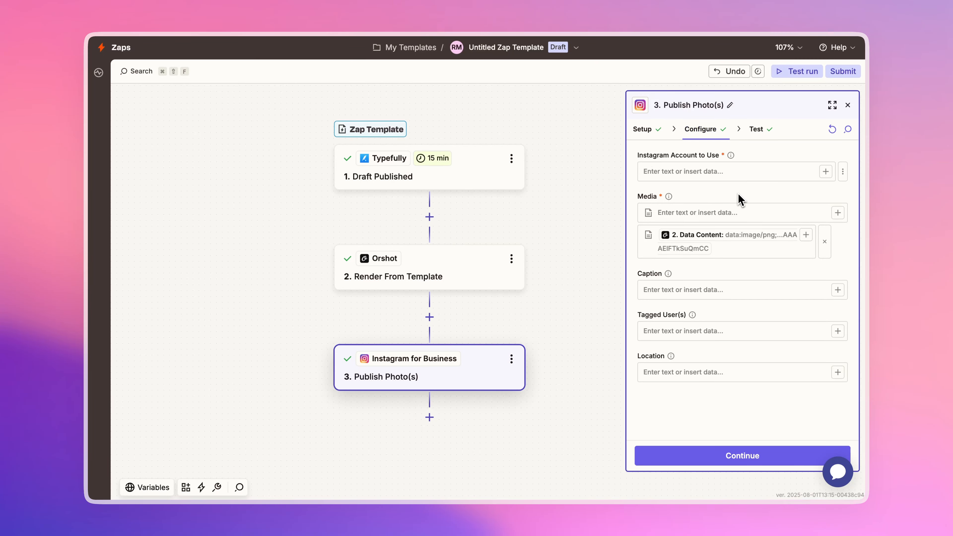
Clear the Instagram step's Media field and map it to Data Content from the Orshot Render From Template step
{"action": "left_click", "coordinate": [824, 242]}
{"action": "left_click", "coordinate": [711, 215]}
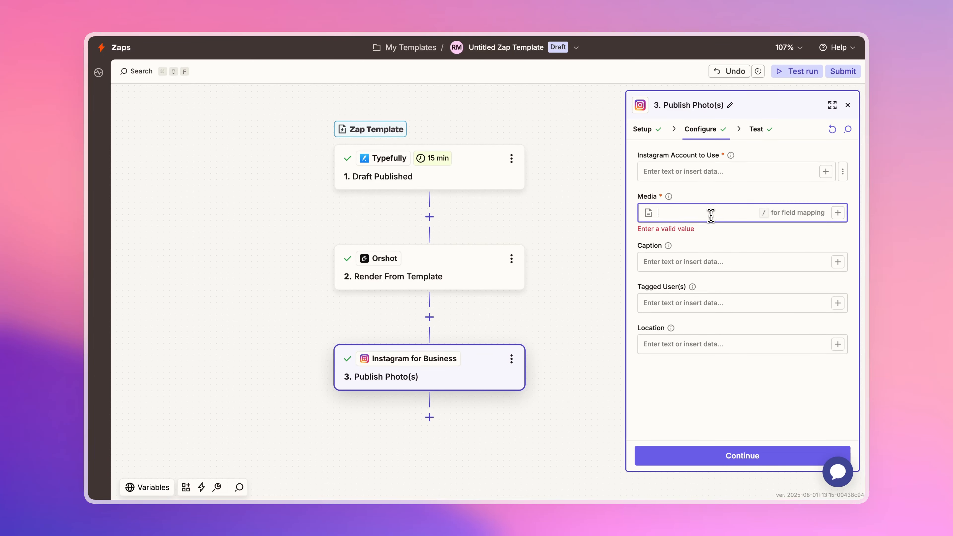
{"action": "type", "text": "/"}
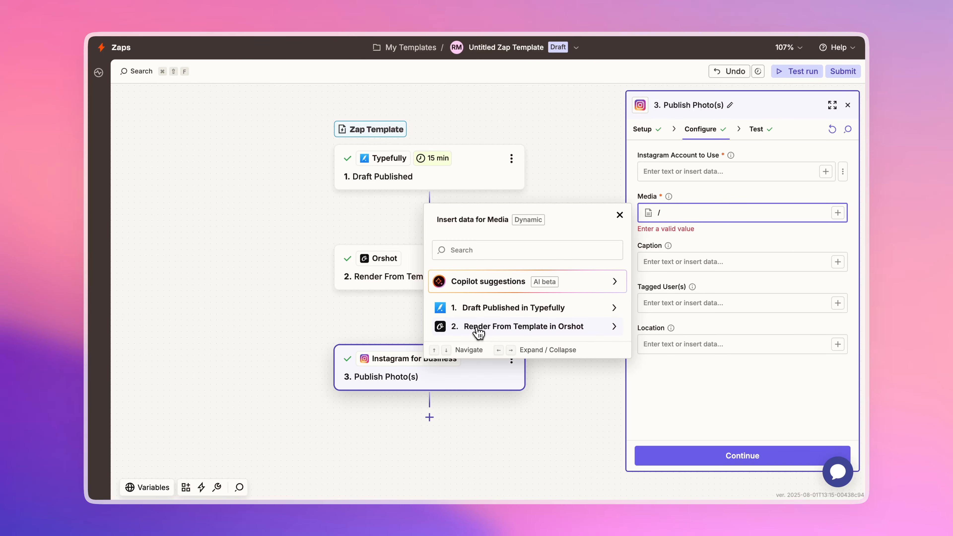
{"action": "left_click", "coordinate": [488, 332]}
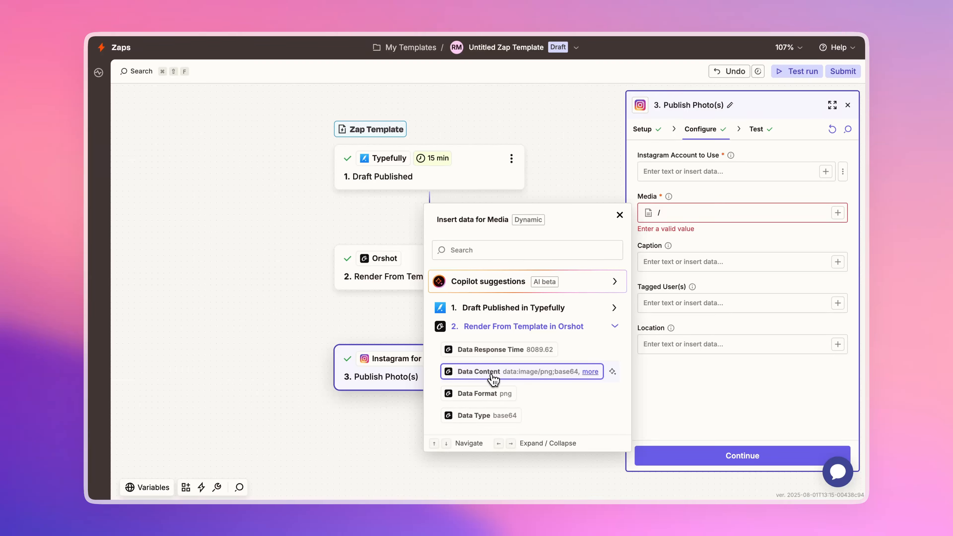
{"action": "left_click", "coordinate": [480, 380]}
{"action": "left_click", "coordinate": [738, 261]}
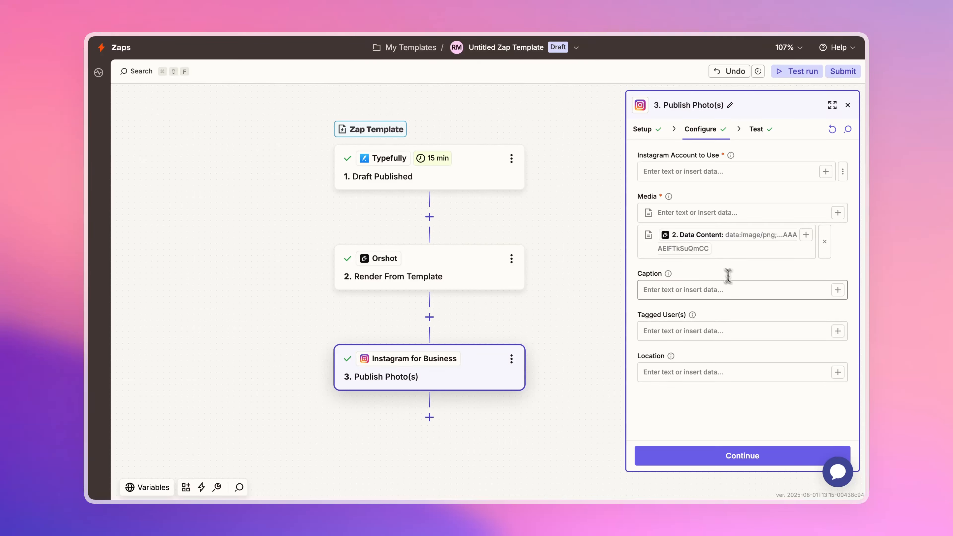
Check the Instagram step's Caption field and continue to its test to examine the media input data
{"action": "left_click", "coordinate": [738, 289]}
{"action": "left_click", "coordinate": [719, 278]}
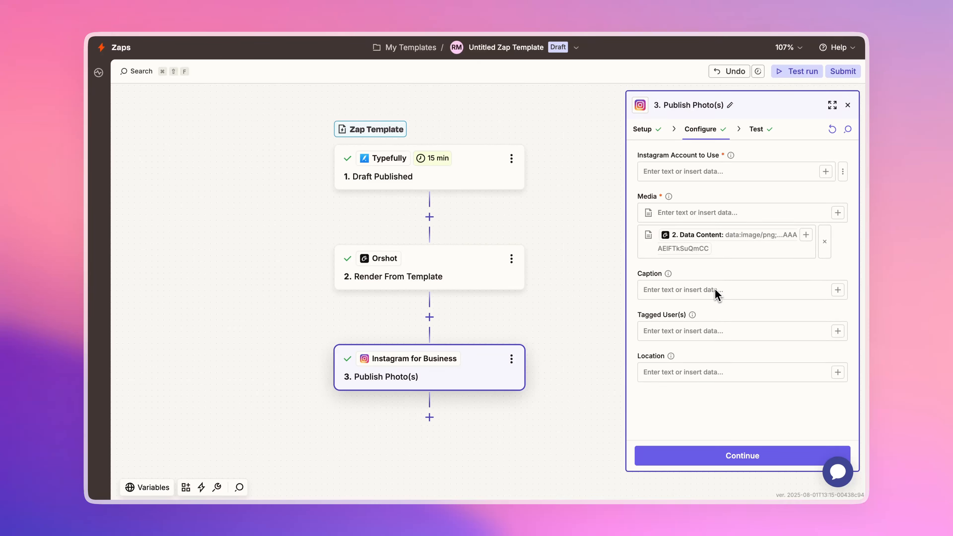
{"action": "left_click", "coordinate": [715, 289]}
{"action": "left_click", "coordinate": [718, 311]}
{"action": "left_click", "coordinate": [704, 461]}
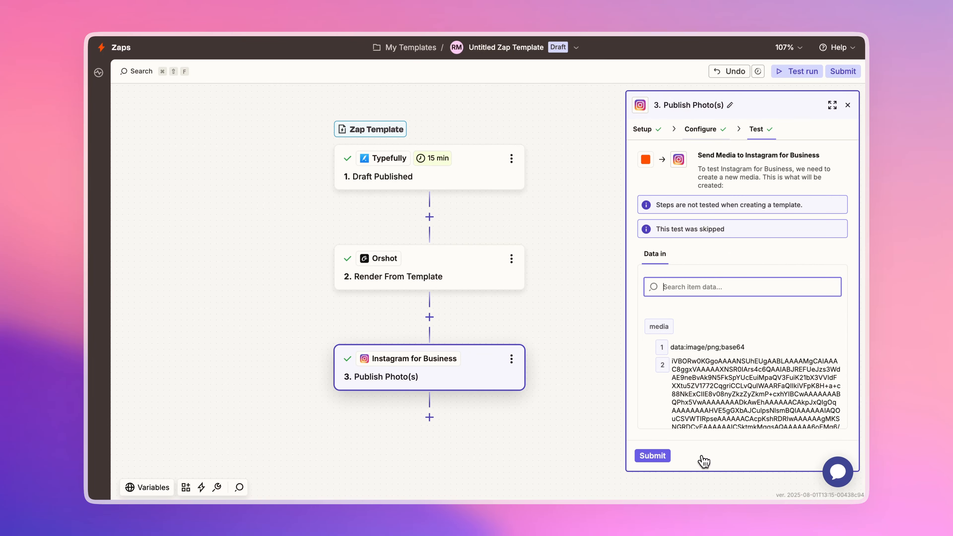
{"action": "scroll", "coordinate": [698, 398], "scroll_direction": "down", "scroll_amount": 3}
{"action": "scroll", "coordinate": [698, 392], "scroll_direction": "down", "scroll_amount": 5}
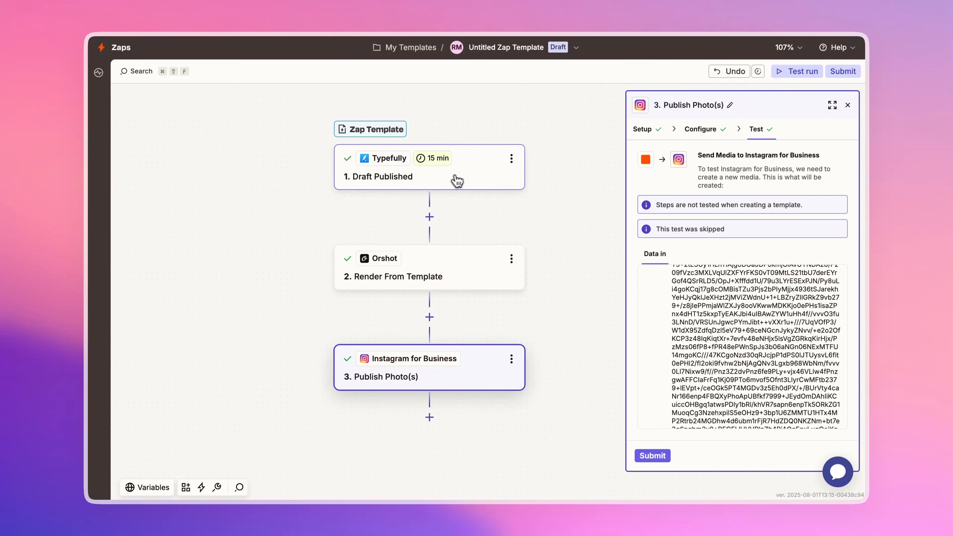
Revisit the configurations of the Orshot Render From Template step and the Instagram Publish Photo(s) step
{"action": "left_click", "coordinate": [437, 275]}
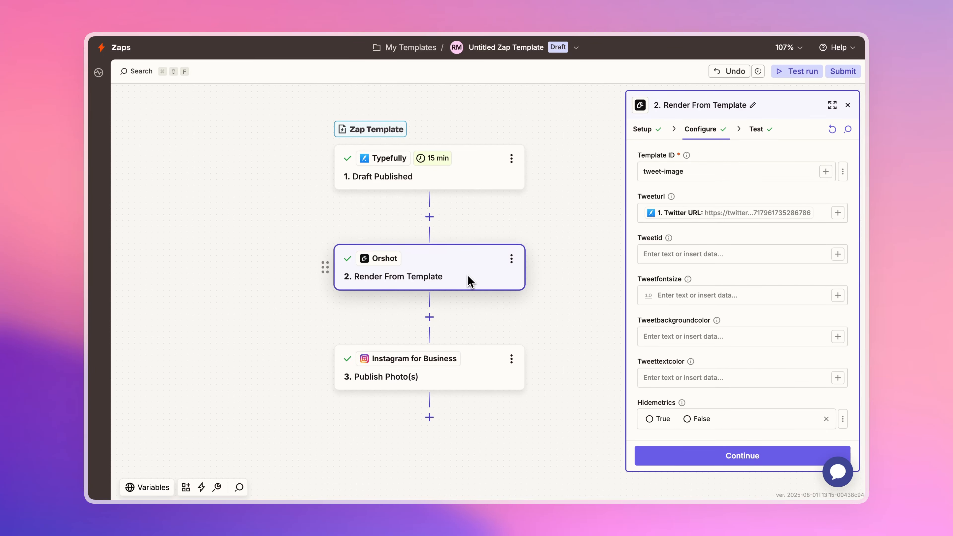
{"action": "left_click", "coordinate": [477, 378]}
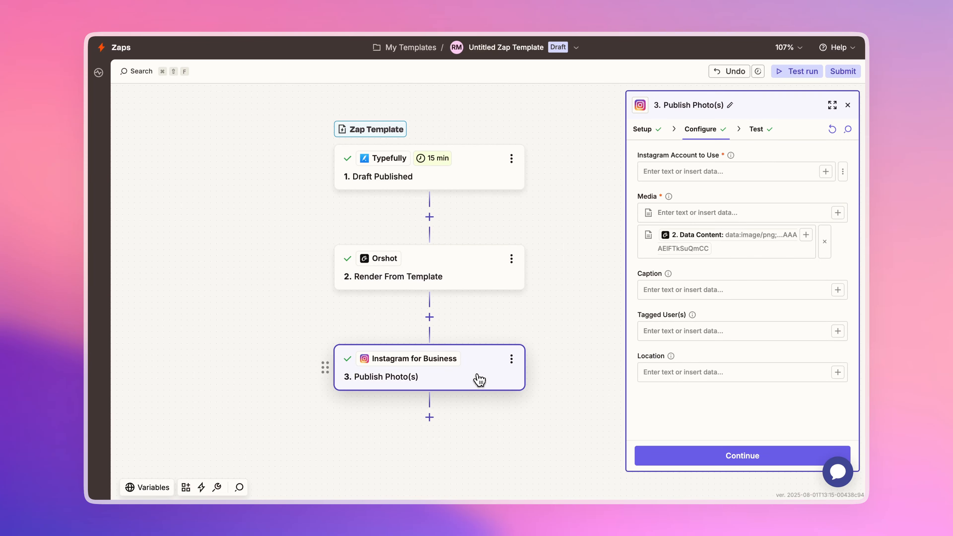